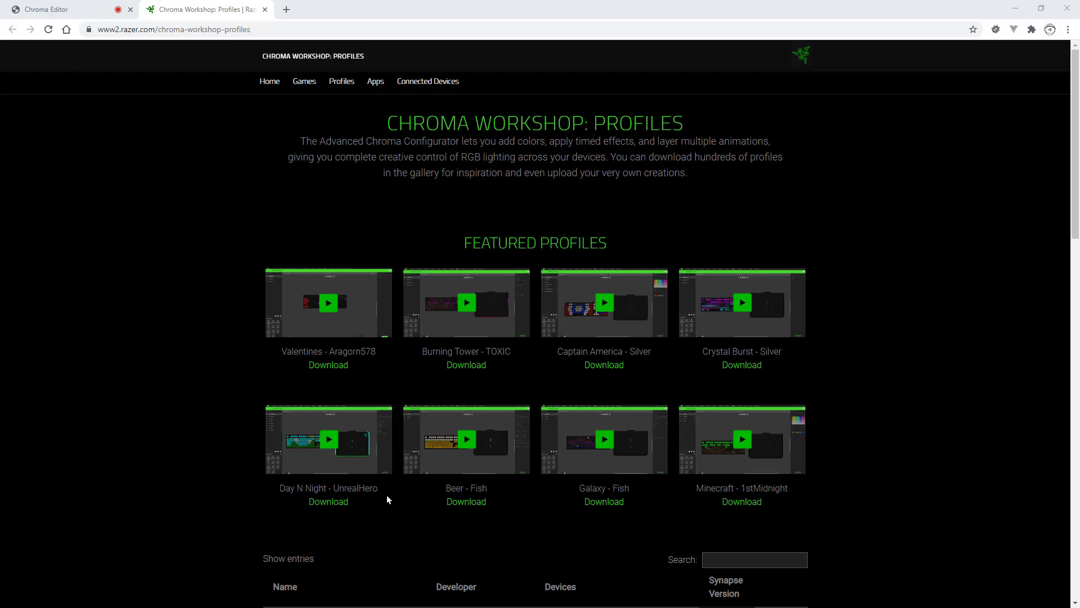
Switch to OBS and check that the Display Capture source captures Display 1: 1920x1080 with the cursor included.
click(62, 12)
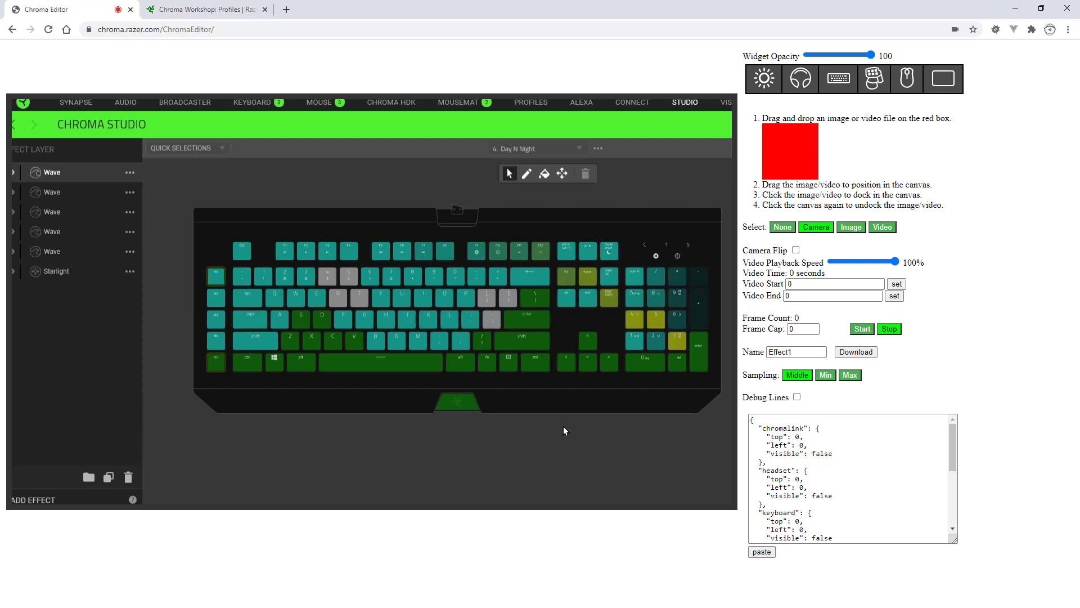
key(alt+Tab)
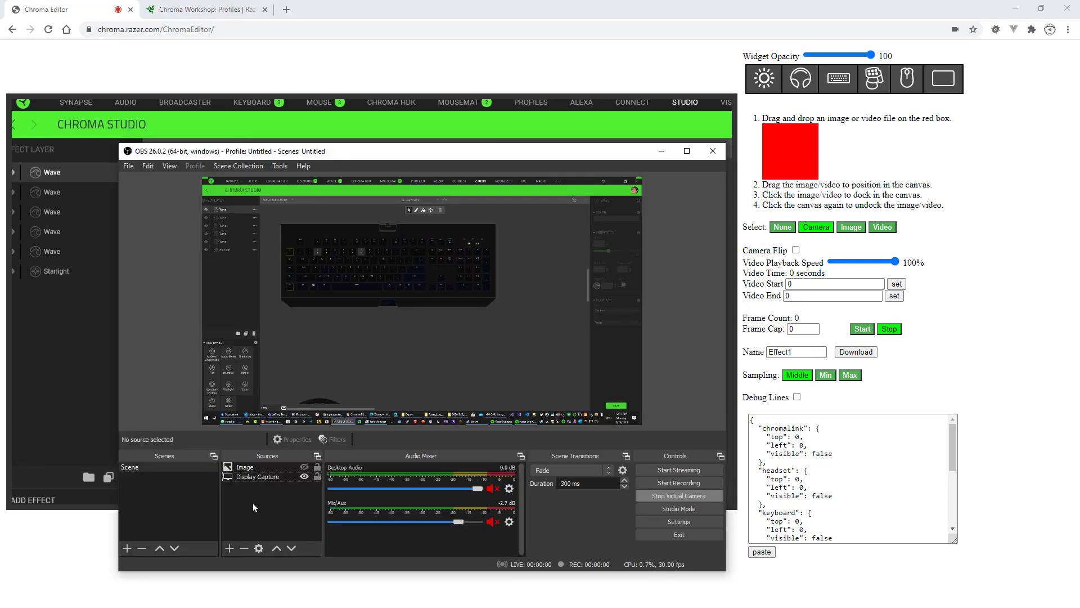
double_click(272, 478)
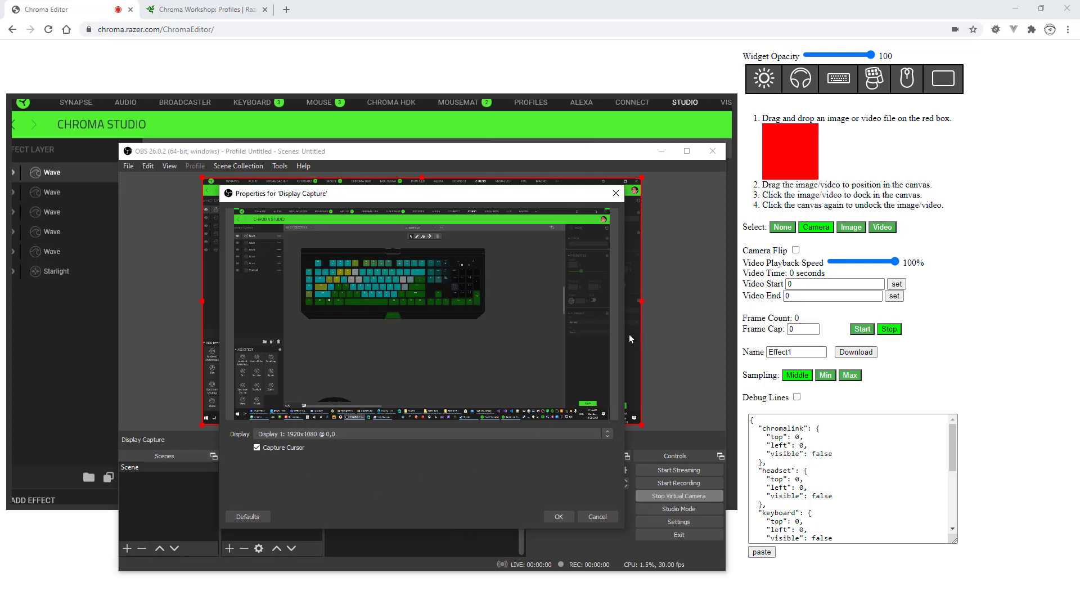
click(557, 517)
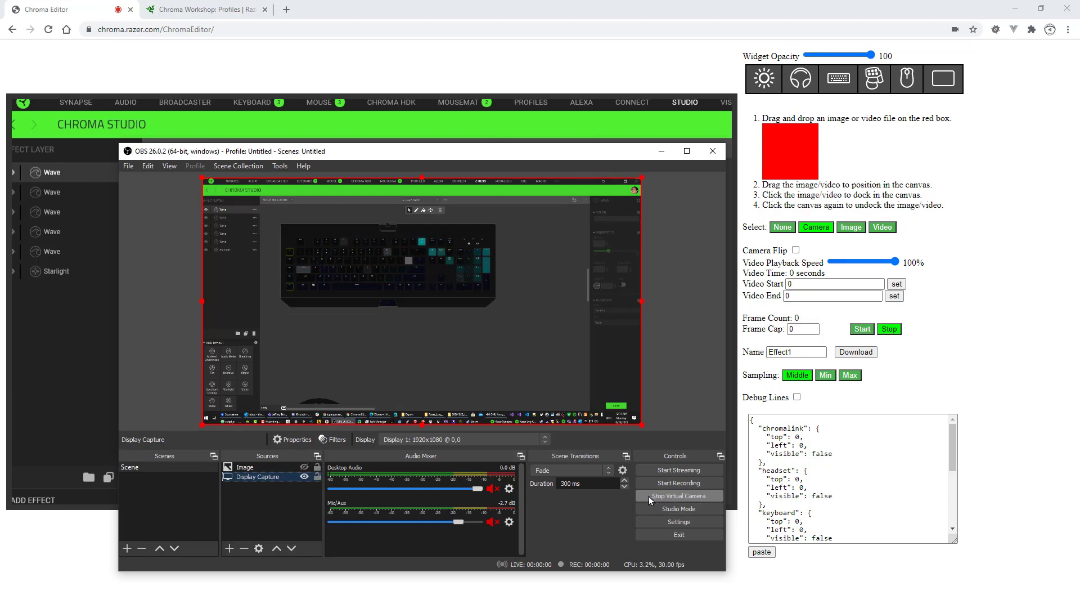
Restart the OBS virtual camera and return to the Chroma Editor page.
click(675, 496)
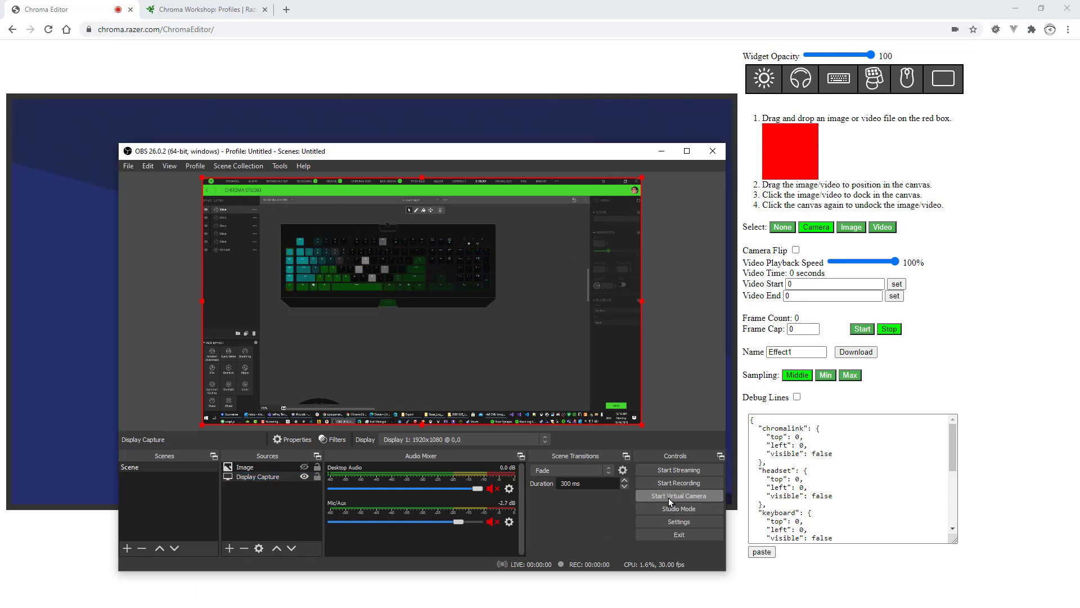
click(670, 498)
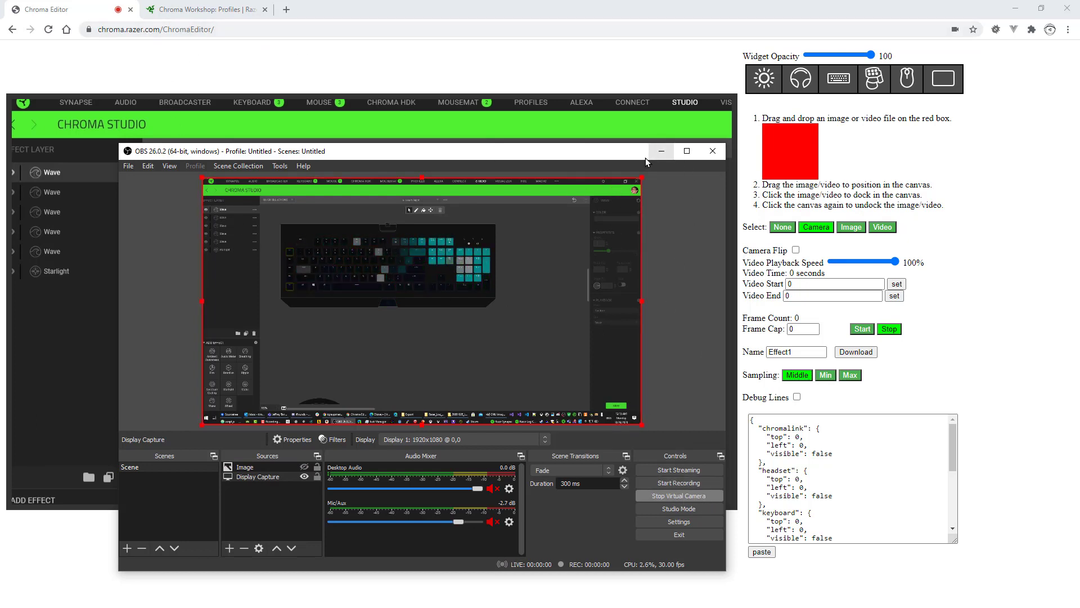
click(661, 151)
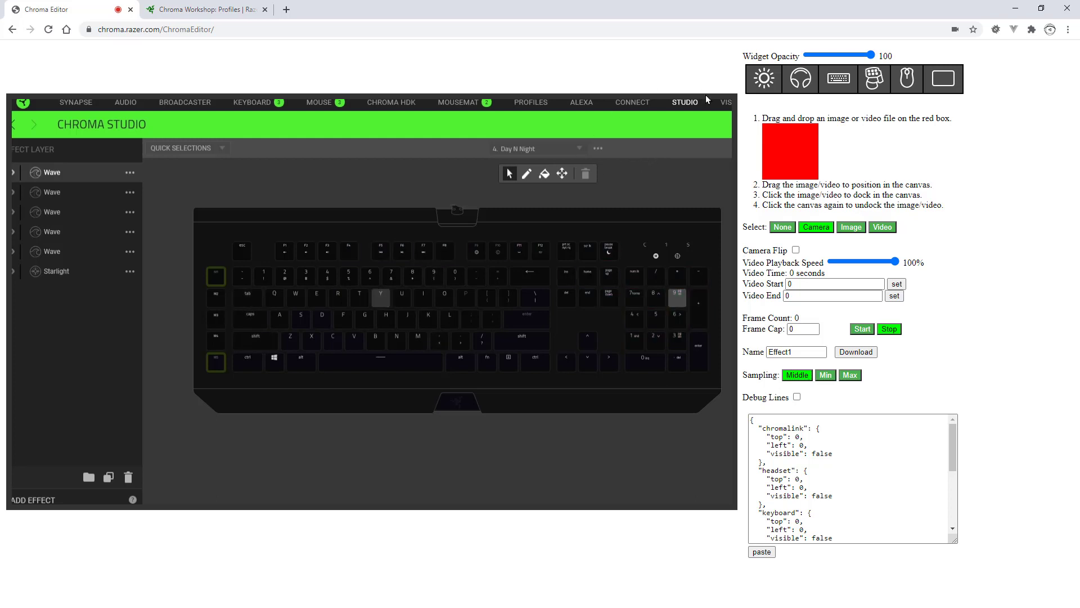
Check the page's camera permission and the browser's camera settings for OBS Virtual Camera as the selected device.
click(956, 30)
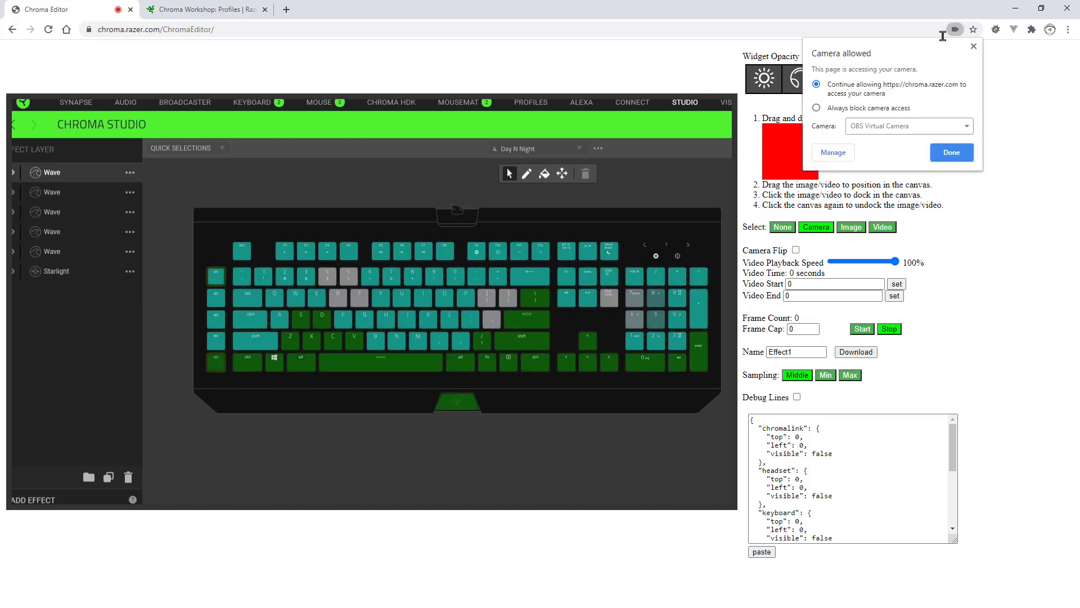
click(837, 157)
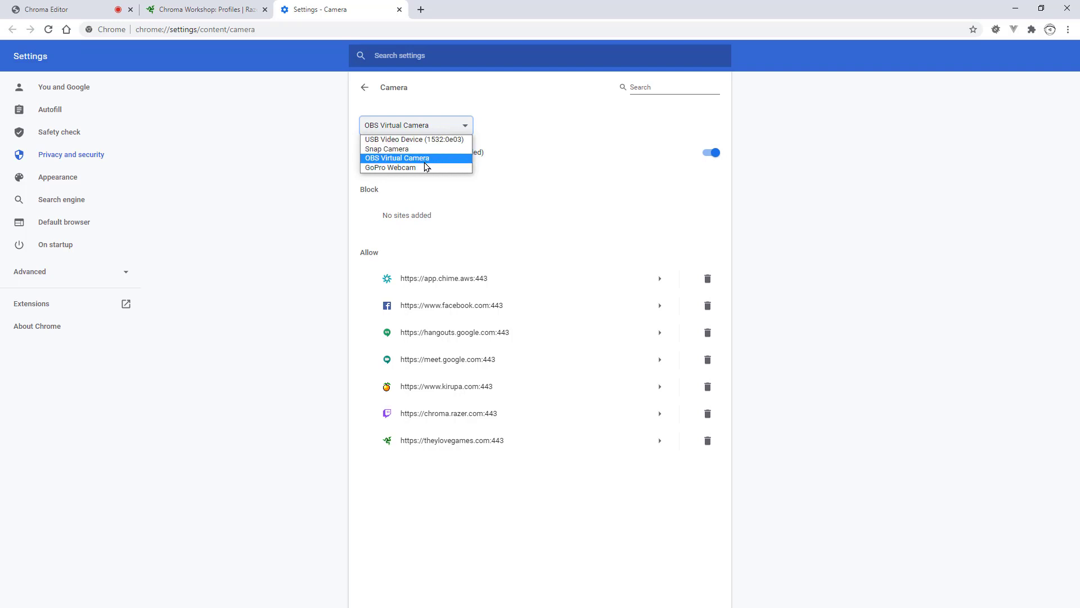
middle_click(327, 18)
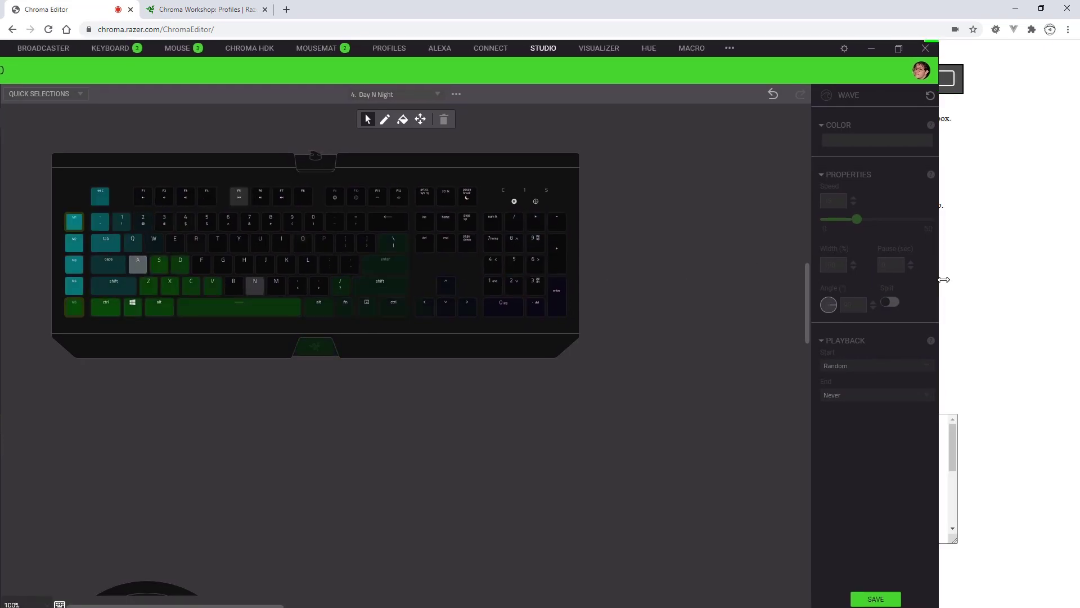
Widen the Chroma Studio window and position its keyboard preview so the whole keyboard fits in the Chroma Editor's camera feed.
drag(941, 281, 1063, 306)
key(alt+Tab)
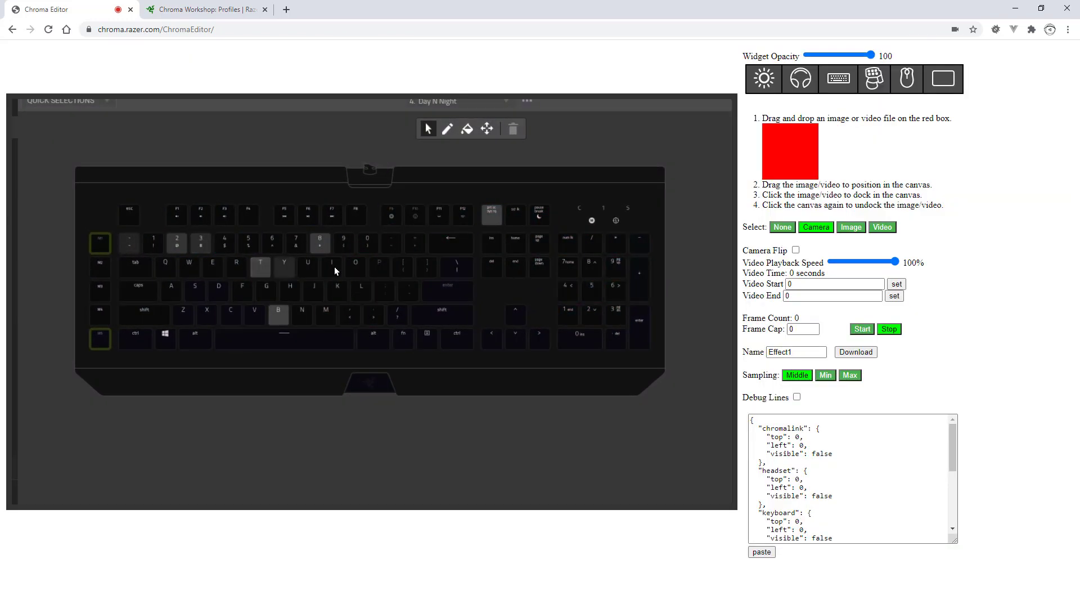
key(alt+Tab)
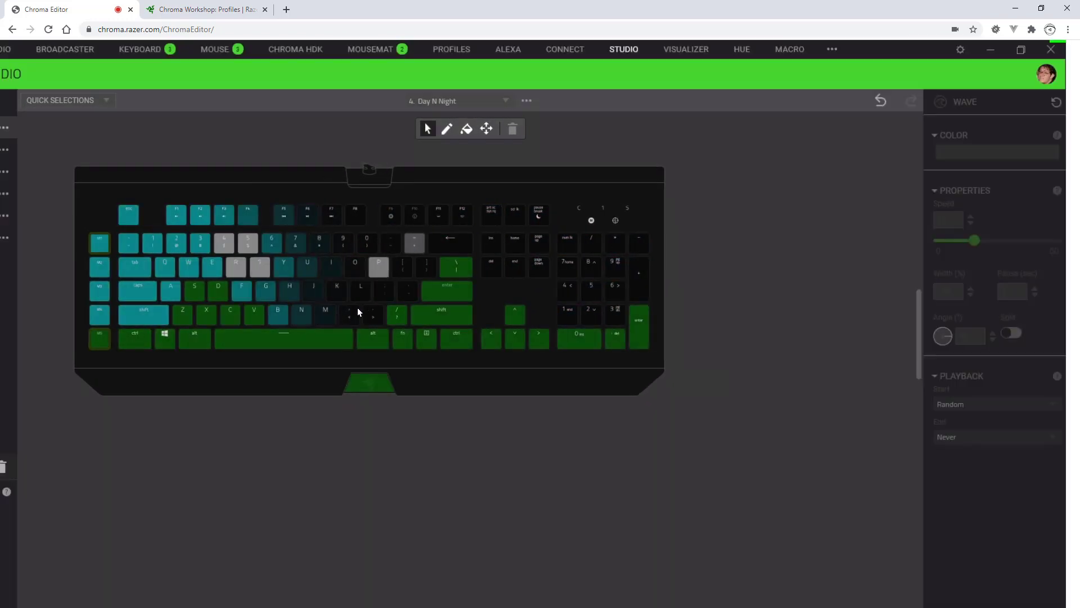
key(alt+Tab)
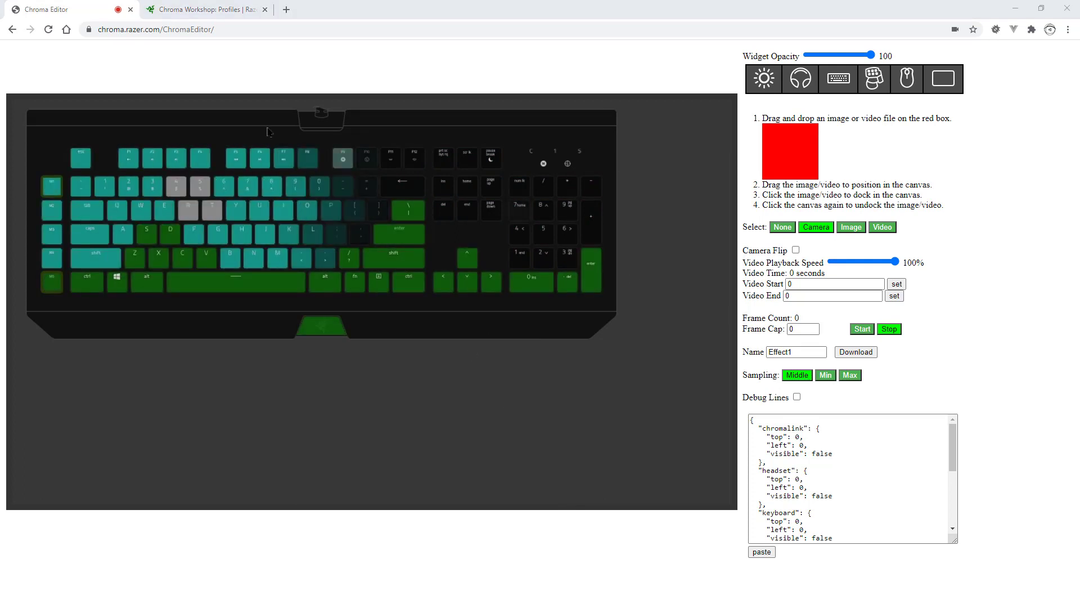
scroll(243, 101, down, 1)
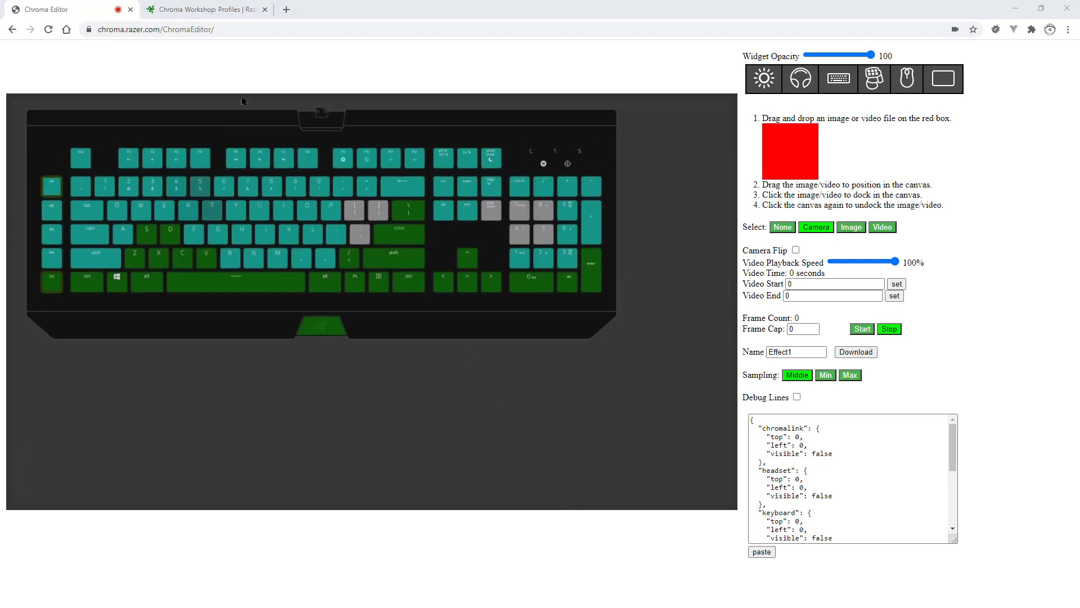
scroll(242, 101, up, 1)
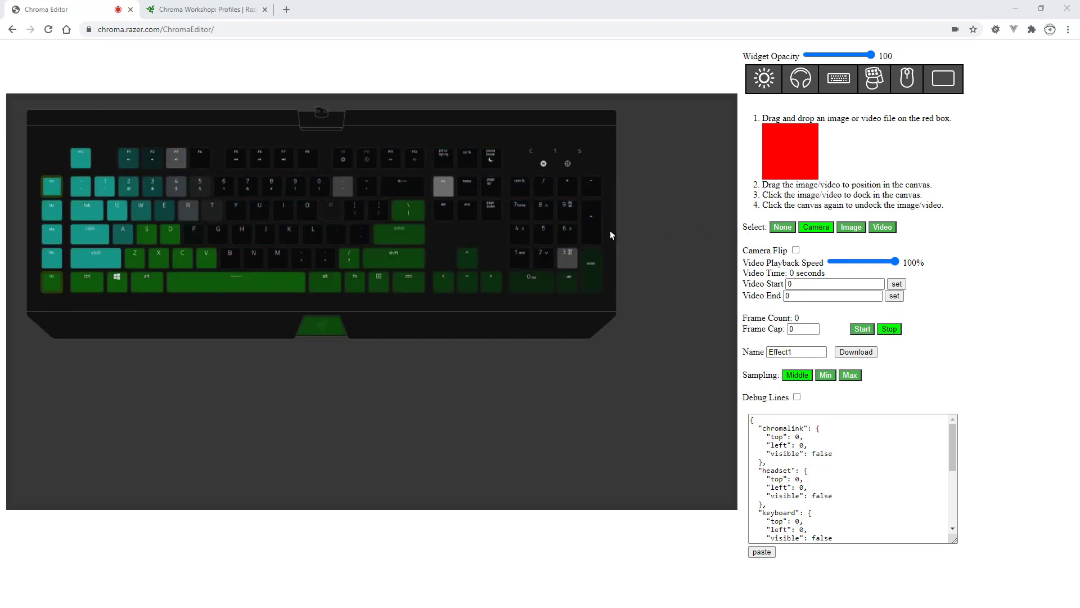
Show the keyboard widget on the canvas and enlarge it to about the size of the captured keyboard.
click(847, 83)
drag(473, 363, 465, 305)
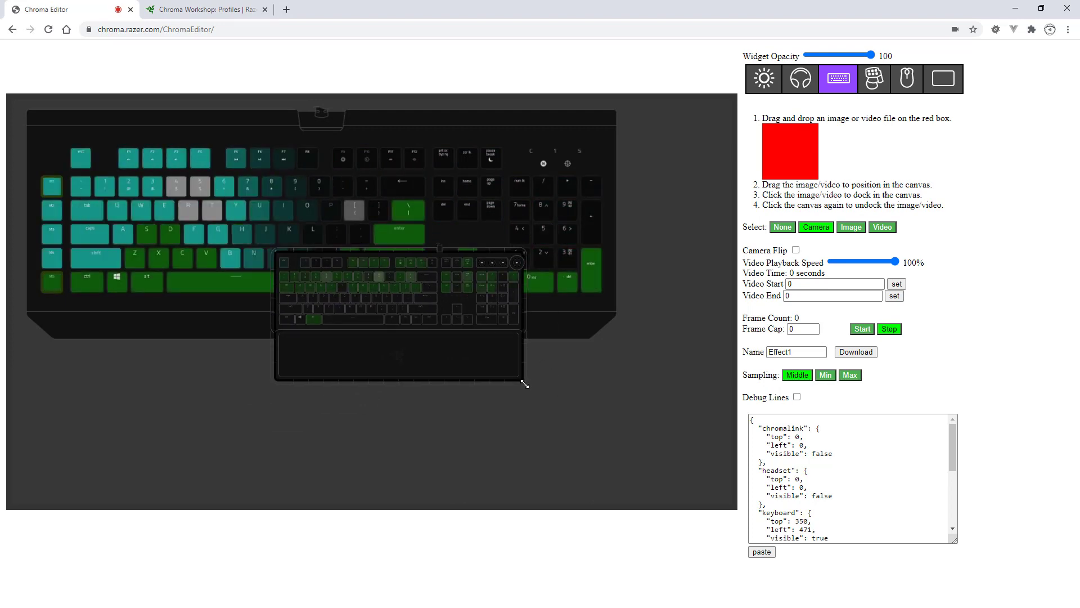
scroll(521, 388, up, 5)
drag(627, 447, 323, 309)
drag(394, 302, 419, 338)
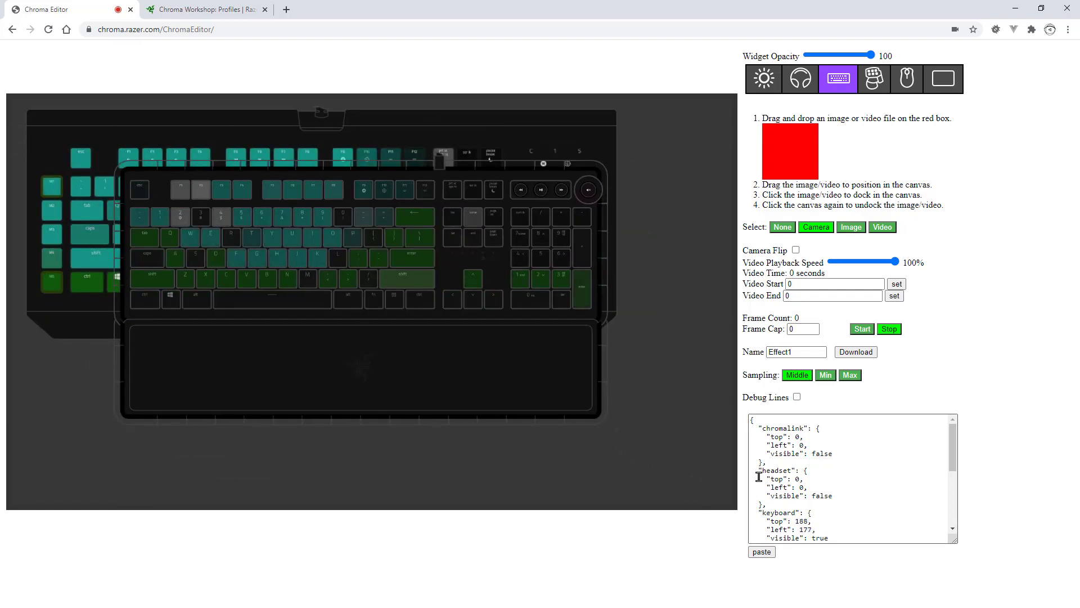
Align the keyboard widget over the captured keyboard using temporary debug lines and 60 widget opacity, at about top 124, left 66.
click(797, 399)
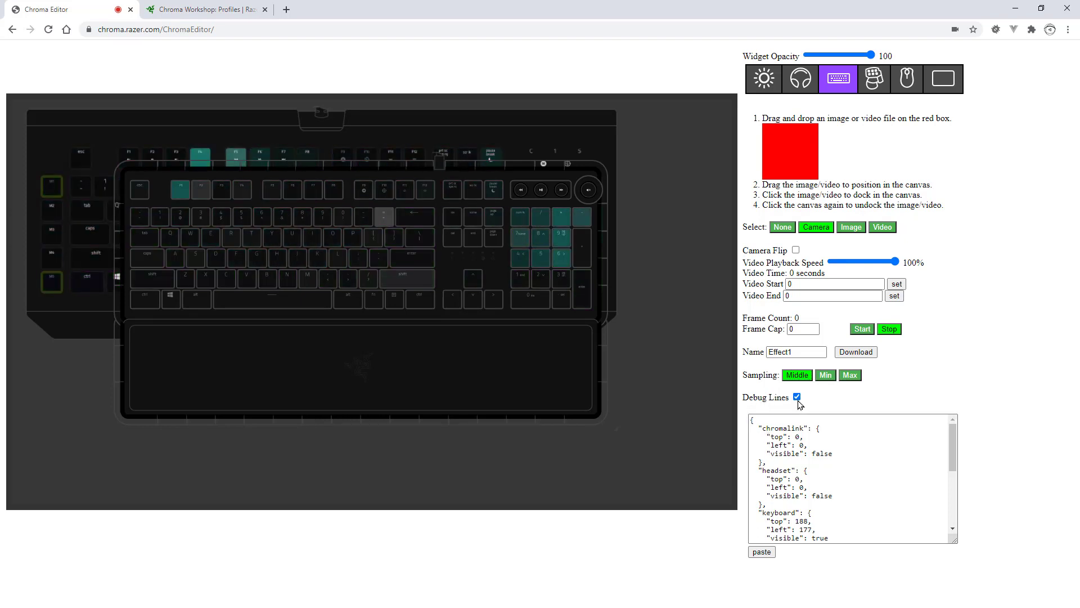
drag(403, 313, 520, 353)
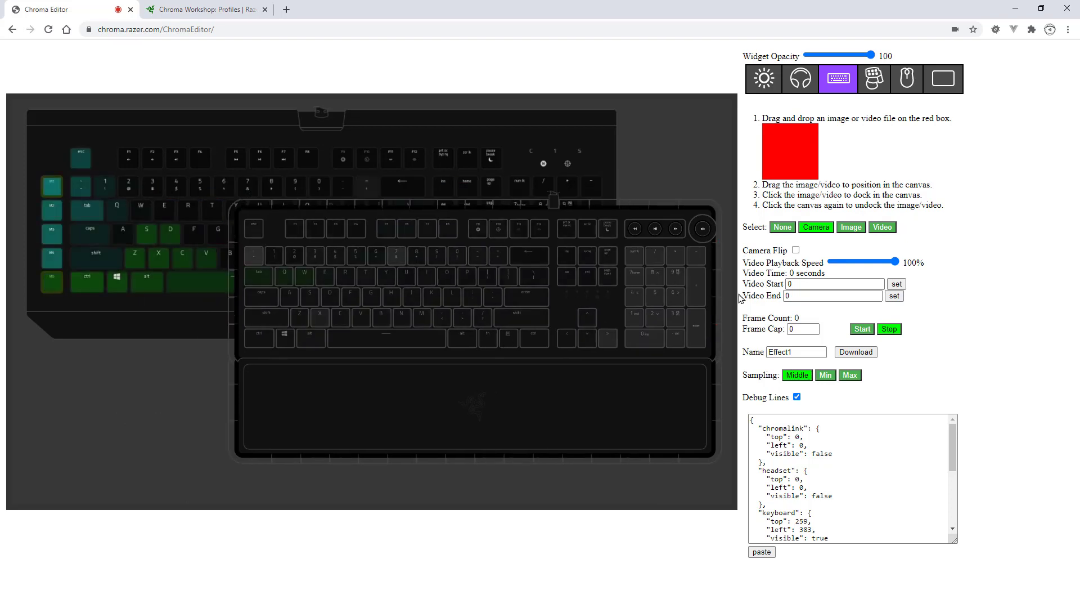
drag(871, 54, 849, 54)
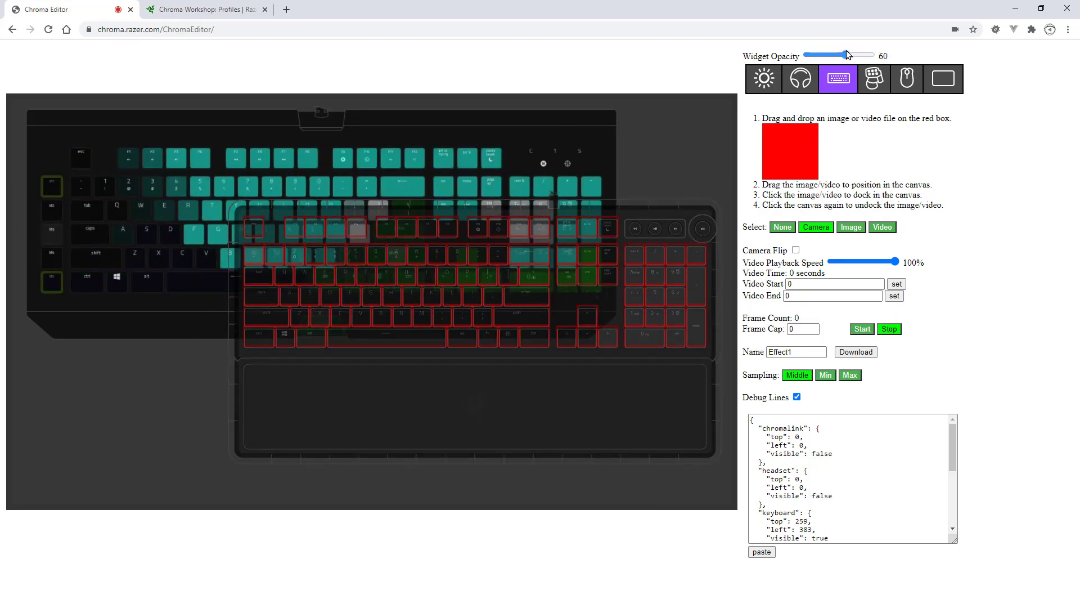
drag(519, 315, 264, 202)
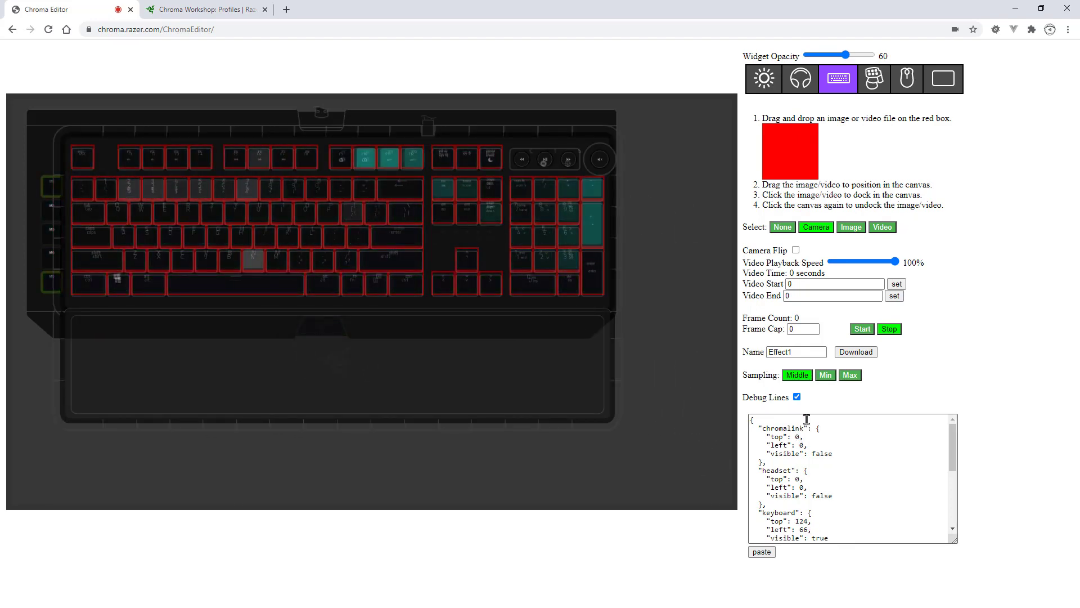
click(798, 398)
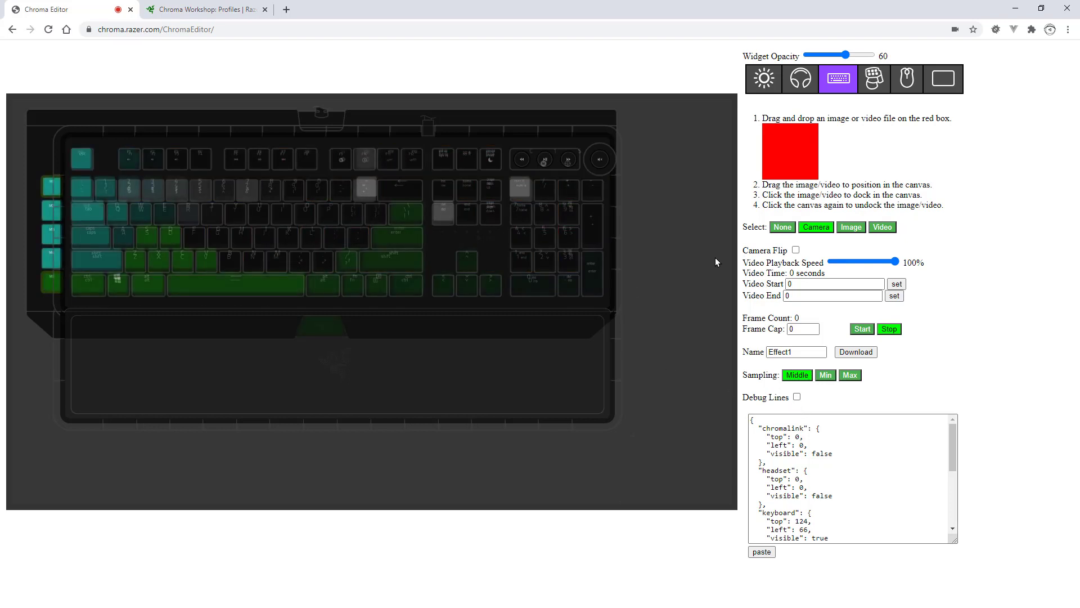
Set the effect's name to Day_N_Night.
double_click(819, 348)
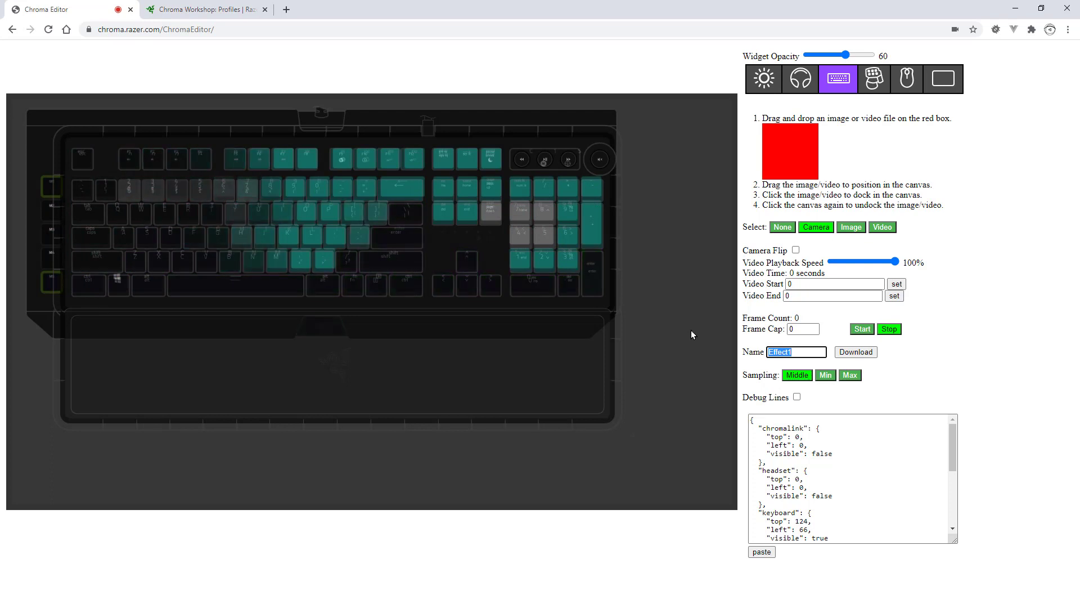
text(Day)
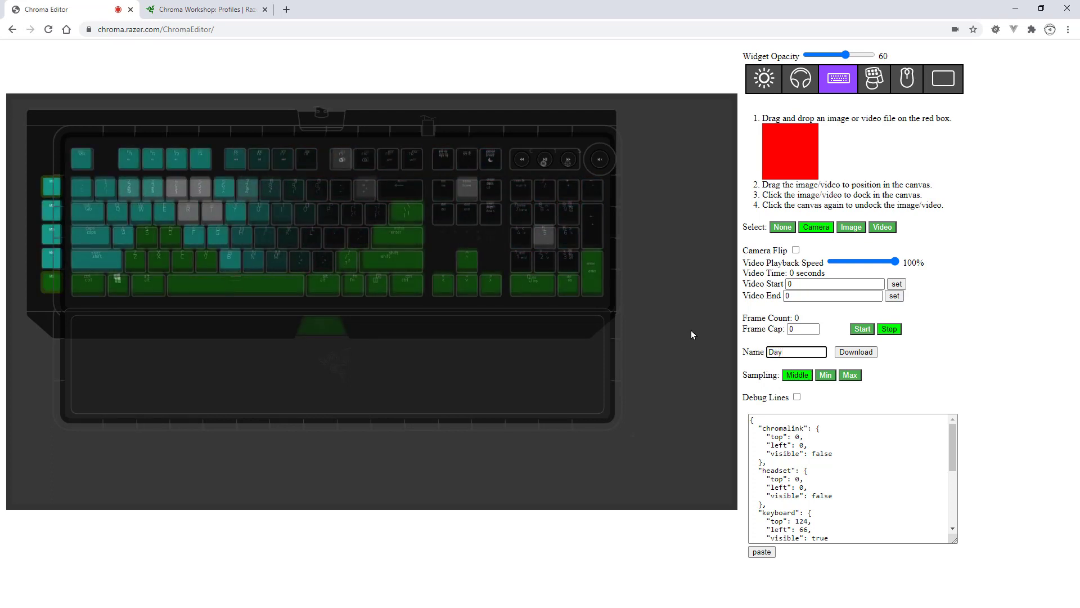
text(_N_Night)
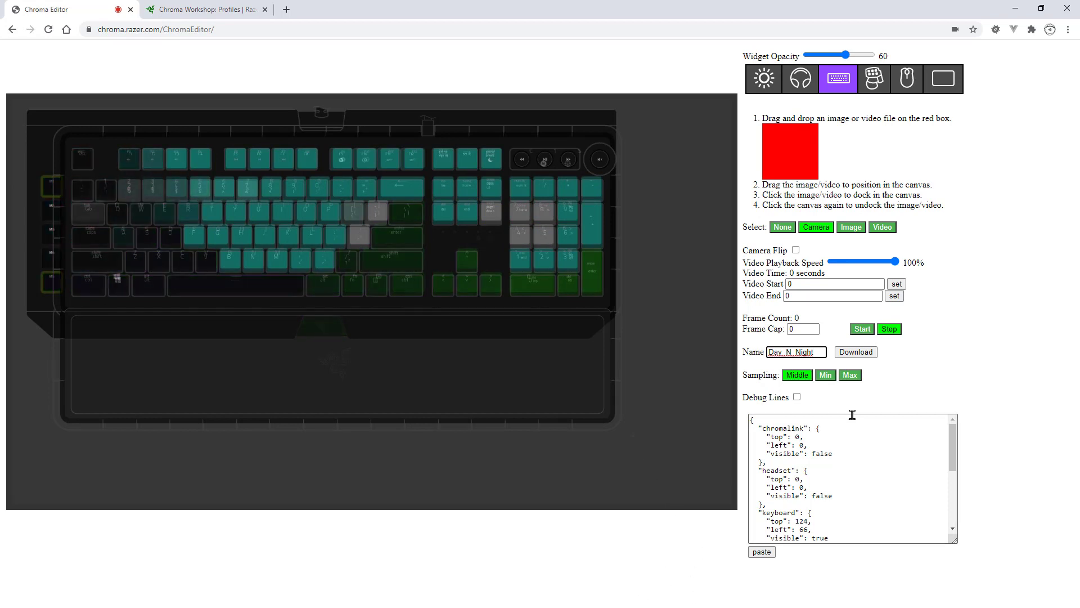
Capture about 87 frames of the lighting animation and try to download the effect as Day_N_Night.zip.
click(864, 329)
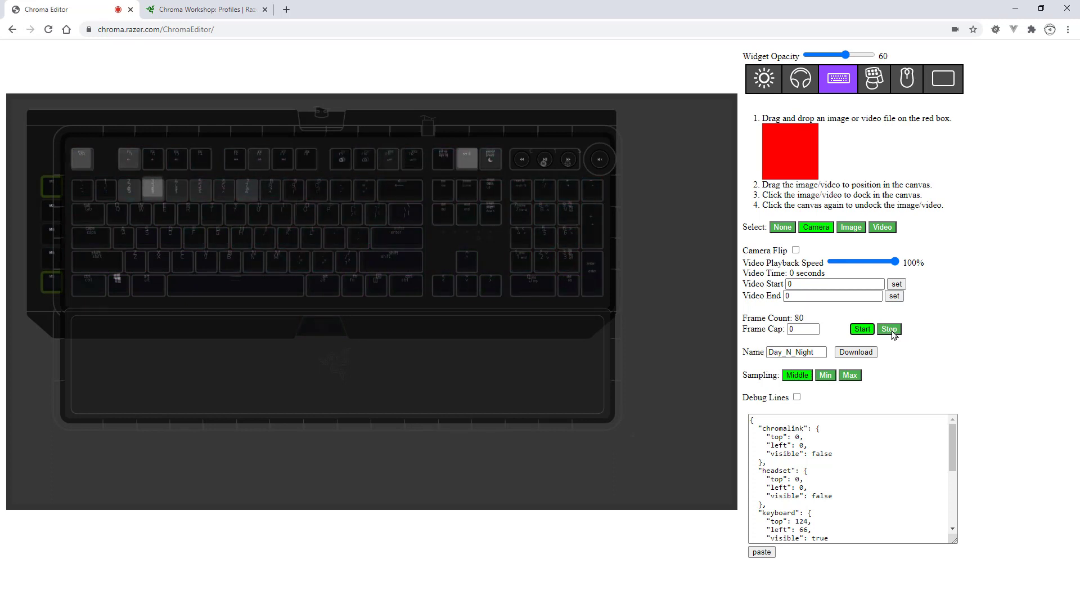
click(892, 331)
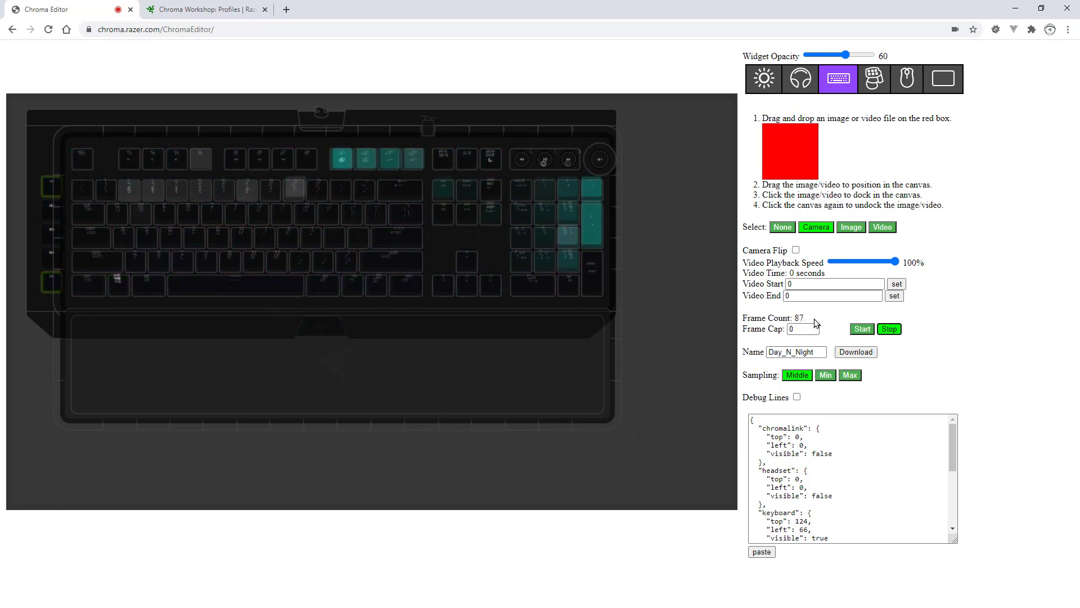
click(856, 352)
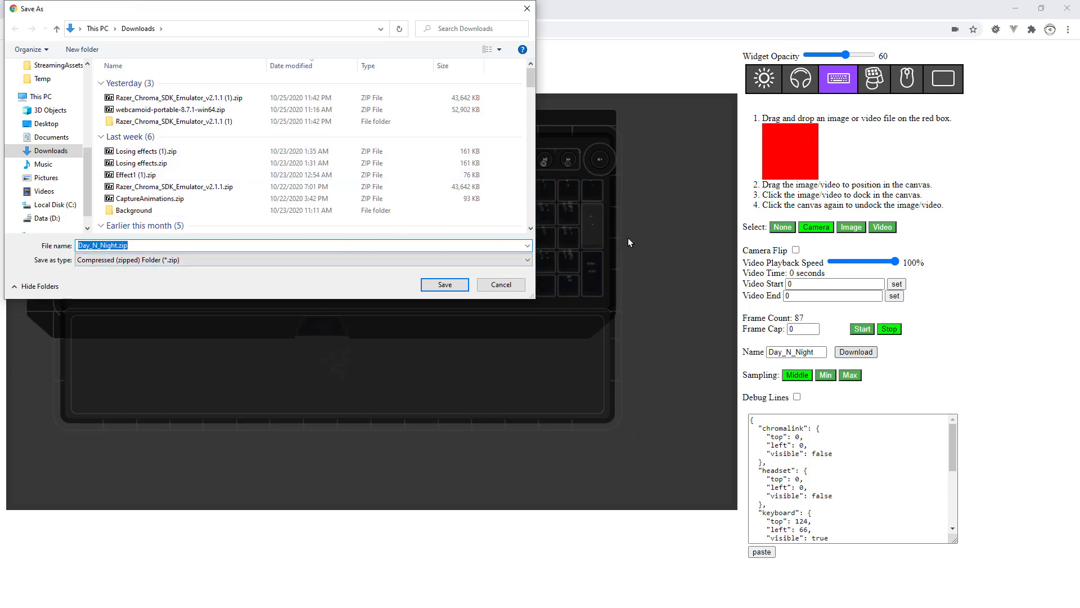
click(501, 285)
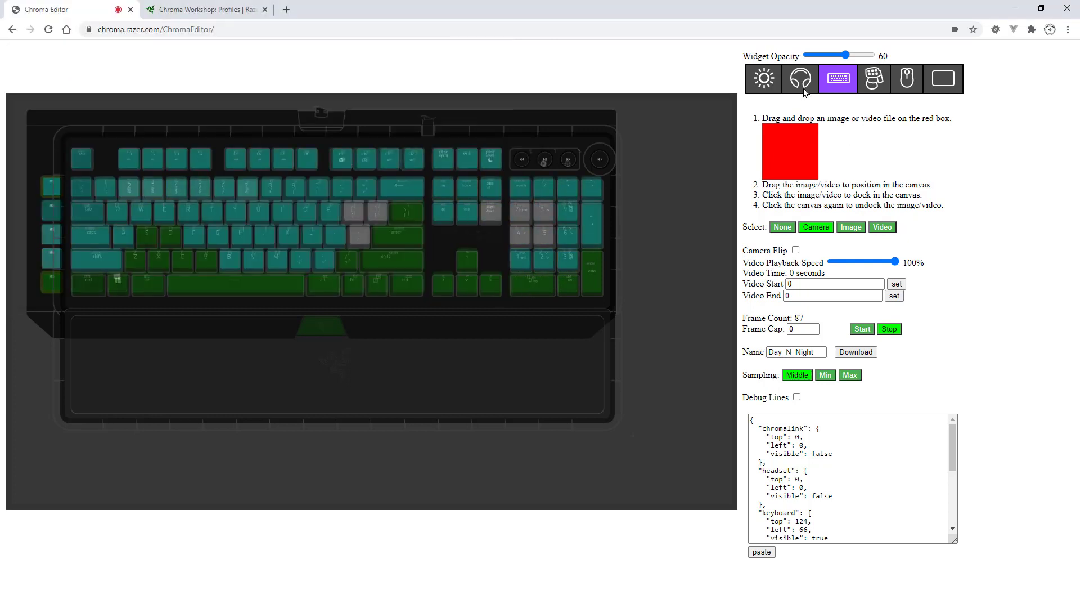
Show the ChromaLink, headset, keypad, mouse and mousepad widgets on the canvas, and reposition the mouse widget over the mousepad.
click(765, 78)
click(801, 78)
click(873, 78)
click(903, 85)
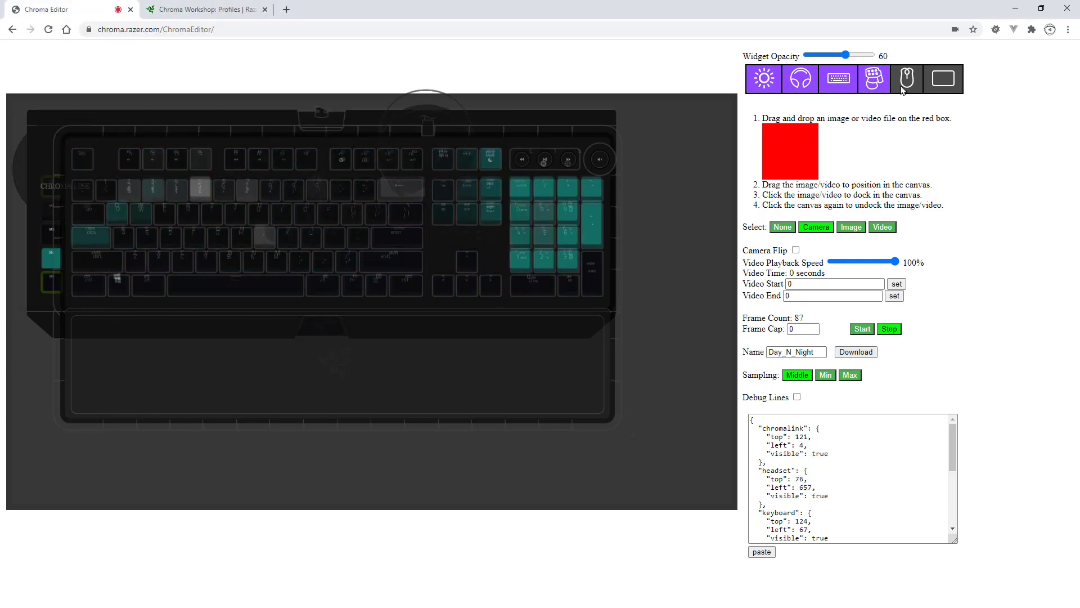
click(944, 79)
drag(693, 380, 647, 380)
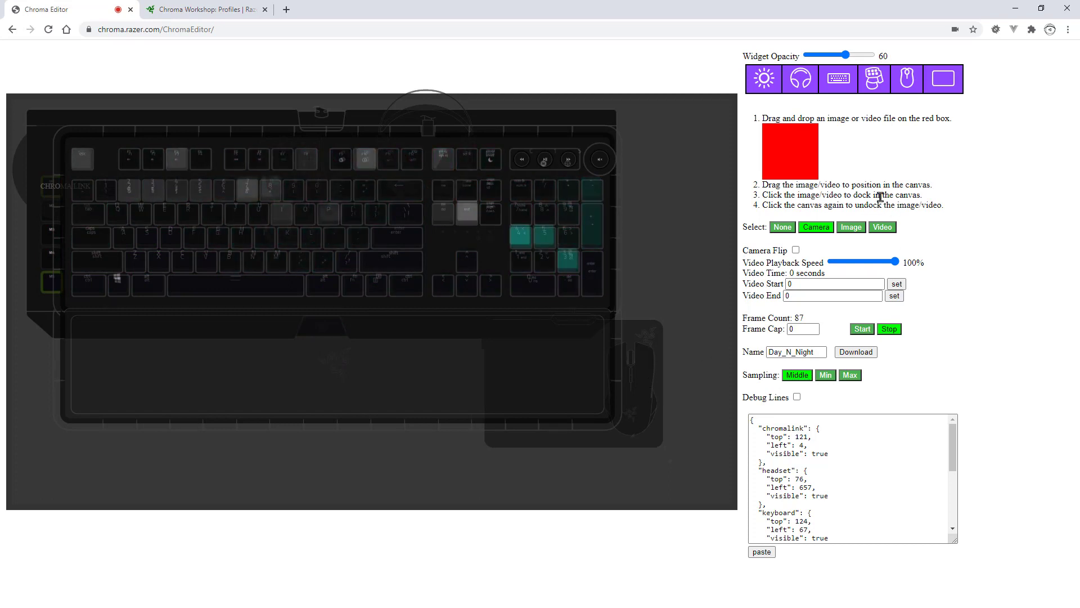